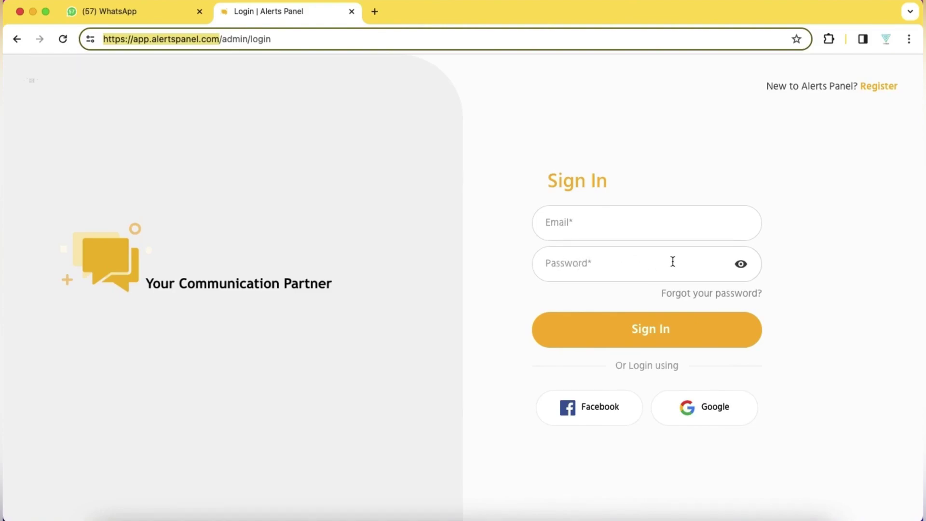
Step: Sign in to the Alerts Panel portal and look over the bot's Overview page
click(666, 331)
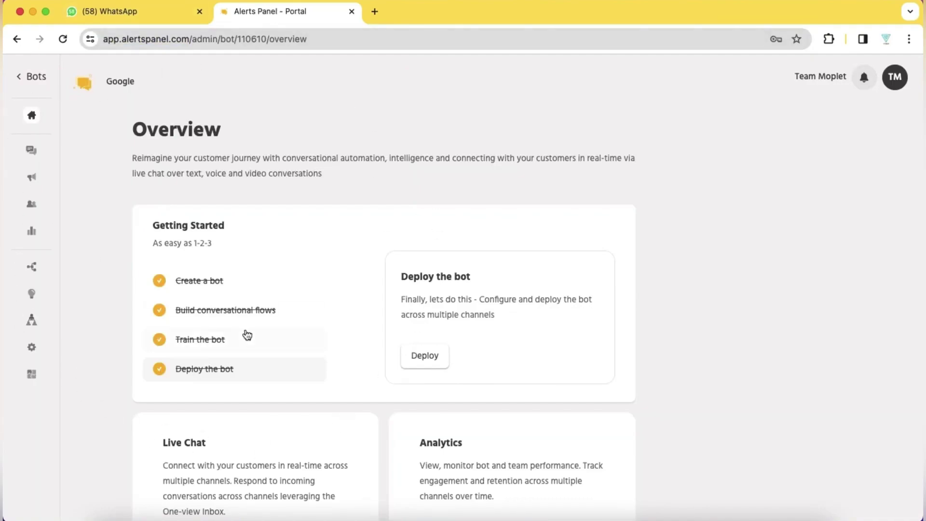
scroll(247, 334, down, 3)
Step: Review the account's Profile Settings and the notifications, and return to the bot's Overview
click(895, 78)
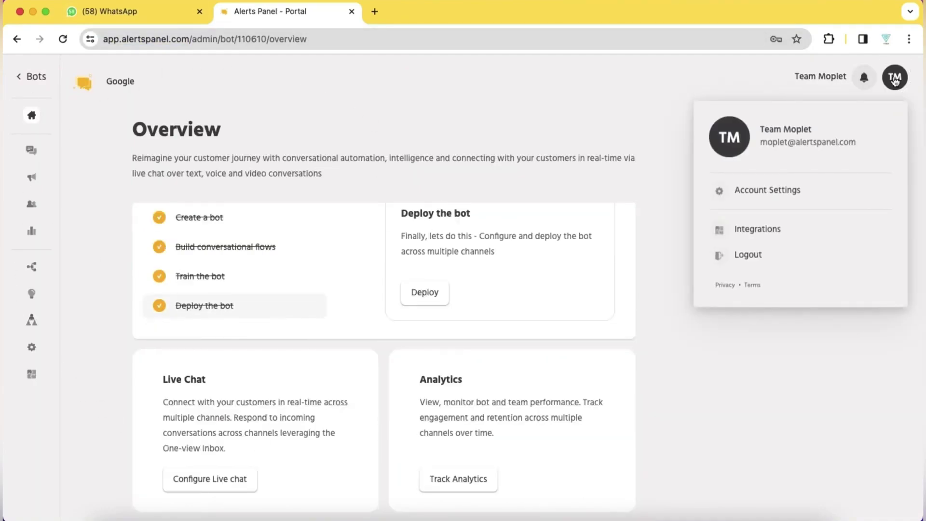
click(775, 193)
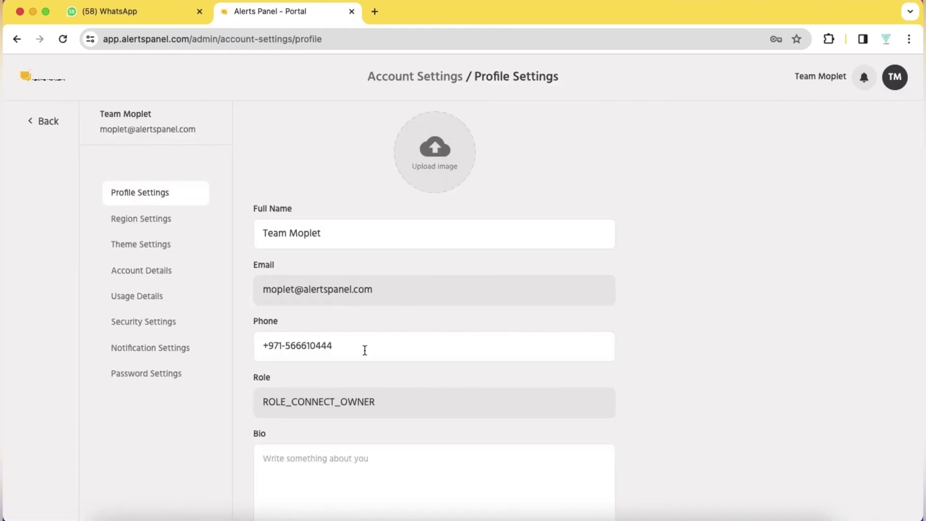
scroll(413, 403, down, 2)
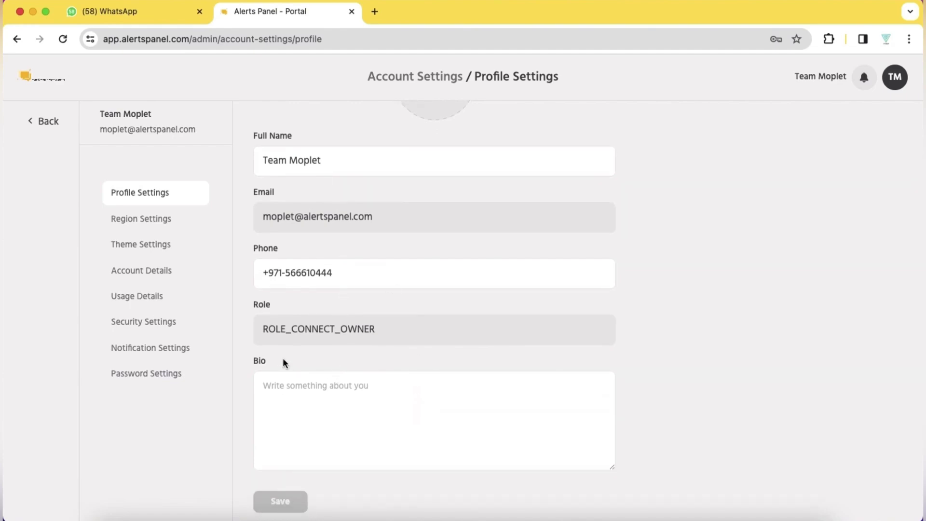
click(864, 83)
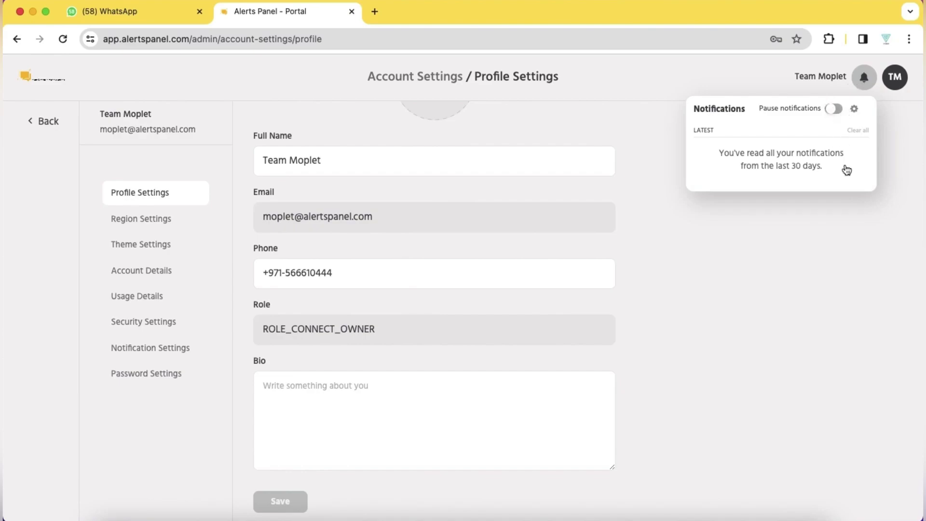
click(42, 121)
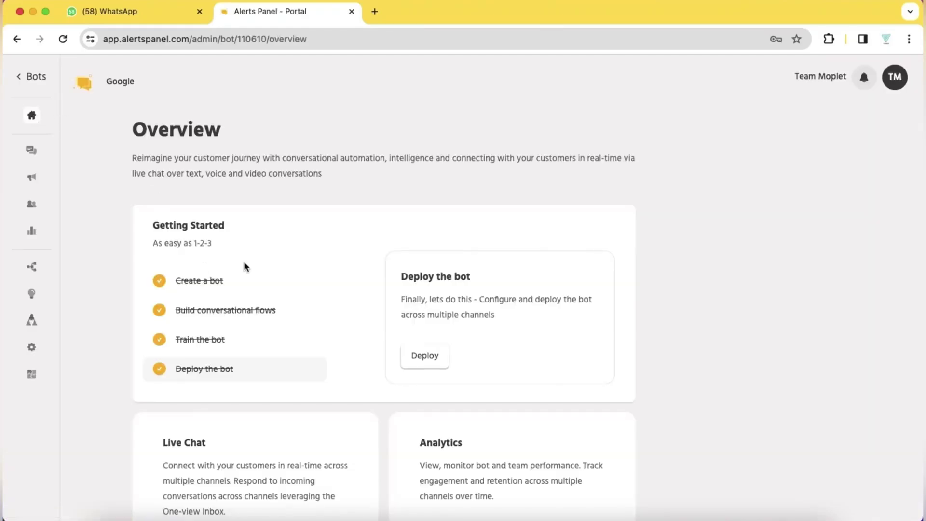
Step: Review the Getting Started checklist and the bot's deployment channels, and return to the Overview
scroll(291, 287, down, 2)
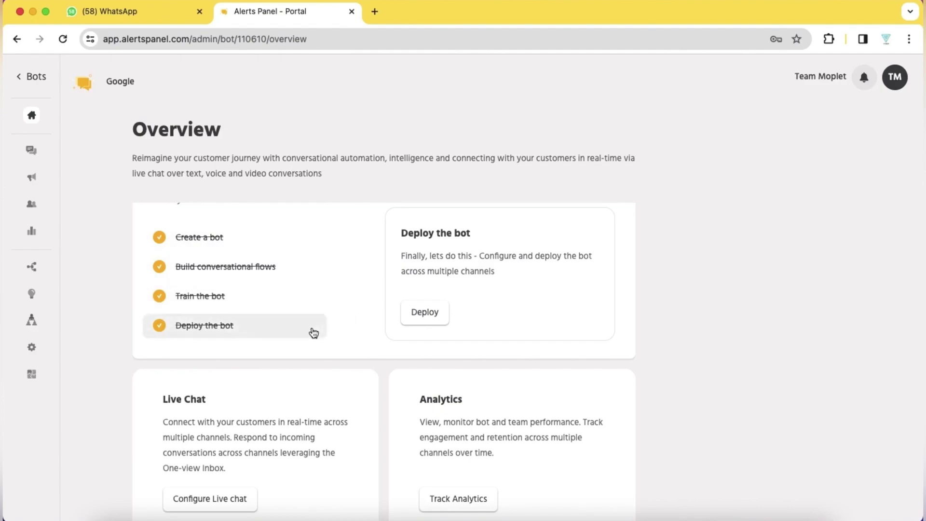
scroll(310, 331, down, 1)
scroll(310, 331, up, 2)
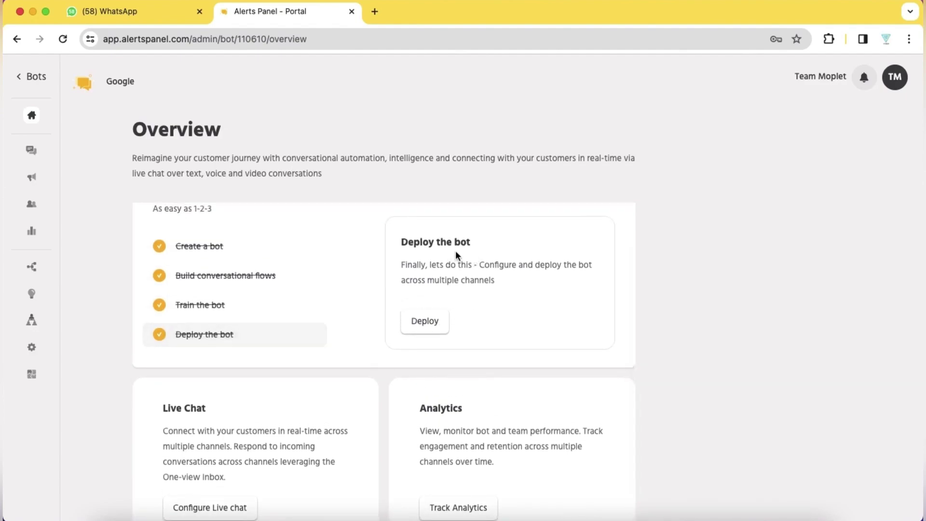
click(432, 326)
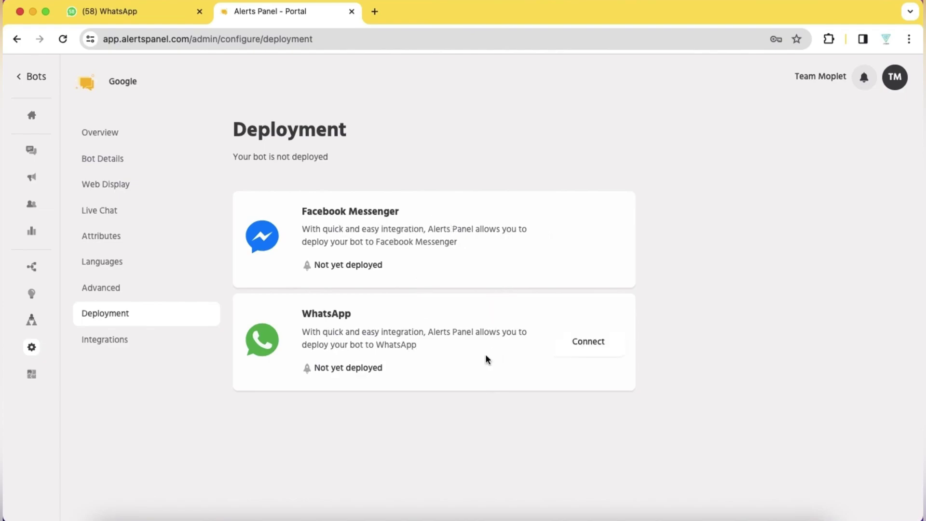
click(31, 115)
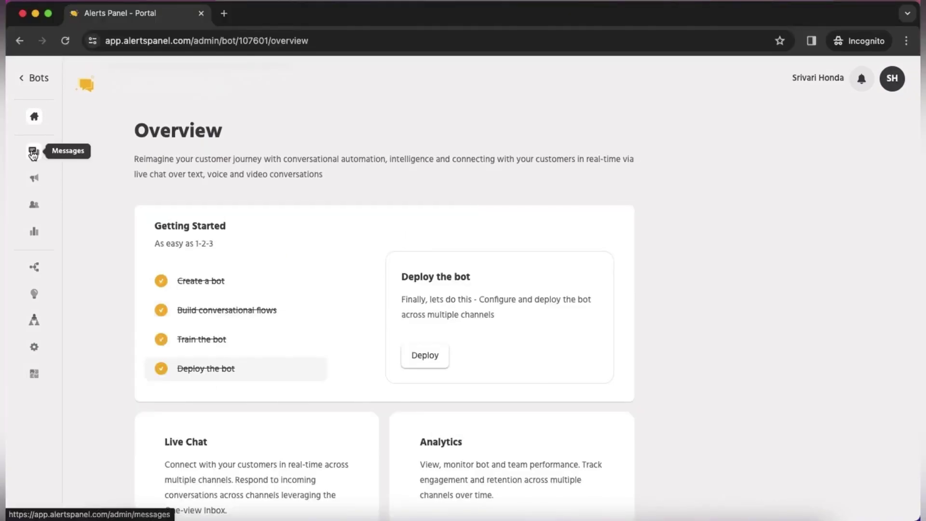
Step: Show all conversations in the message inbox and view the second conversation in the list
click(34, 150)
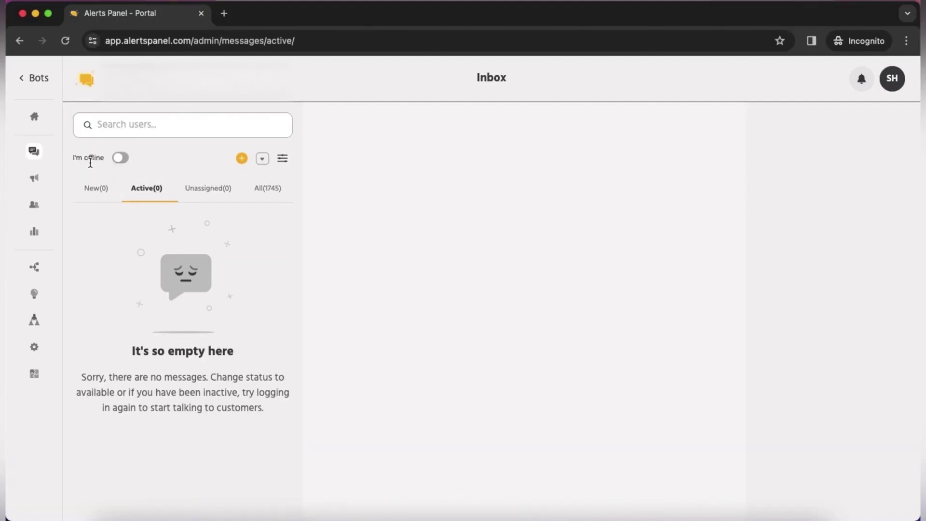
click(117, 160)
click(95, 195)
click(266, 190)
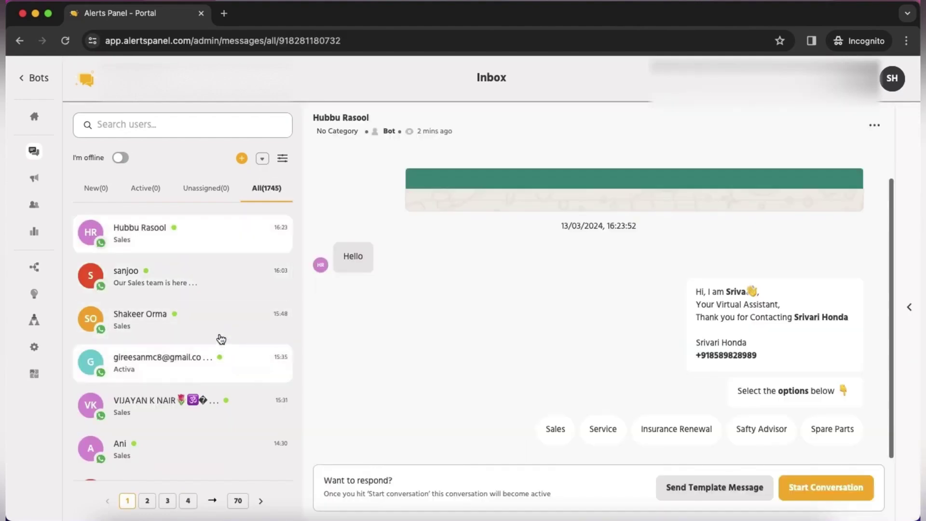
click(244, 276)
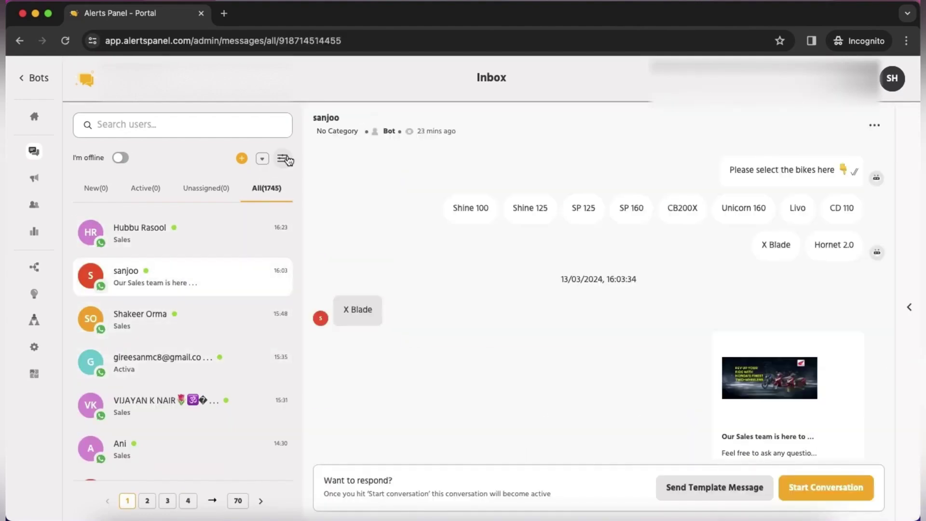
Step: Examine the filters available for inbox messages and close them without applying any
click(285, 159)
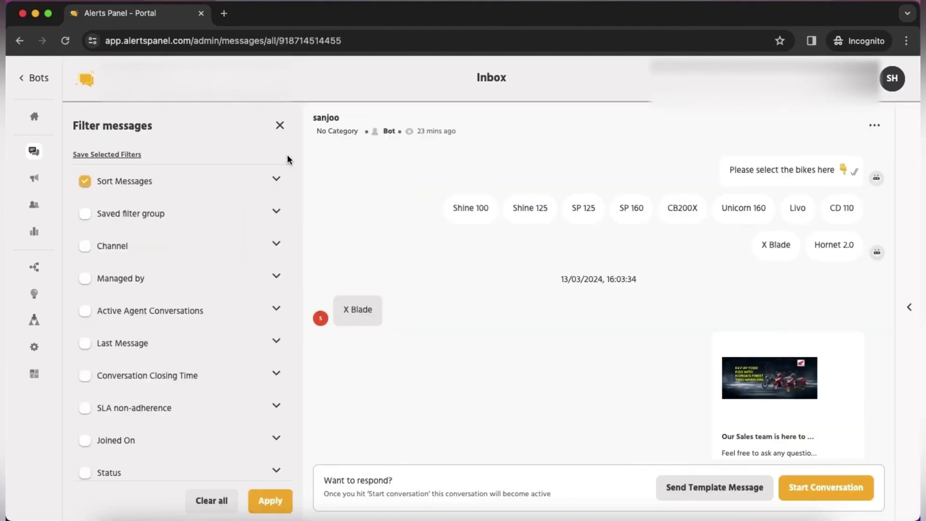
scroll(169, 331, down, 2)
scroll(169, 330, up, 2)
click(280, 125)
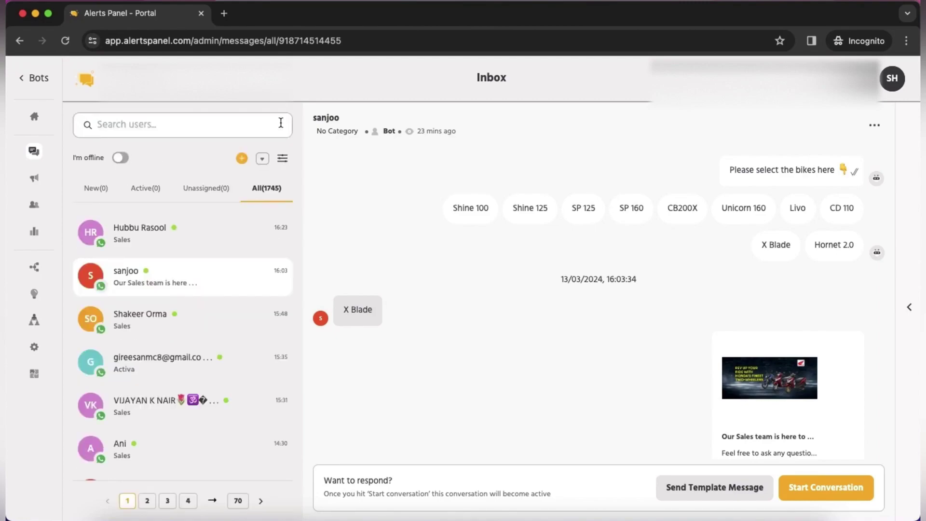
Step: Examine the Broadcast History and display the actions available for the blast_act_march13 broadcast
click(37, 182)
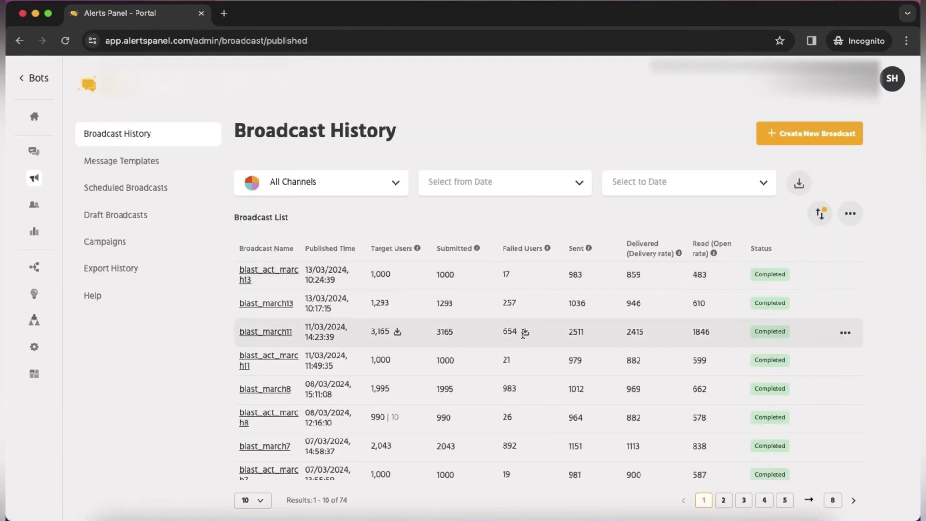
scroll(555, 360, down, 2)
scroll(555, 360, up, 2)
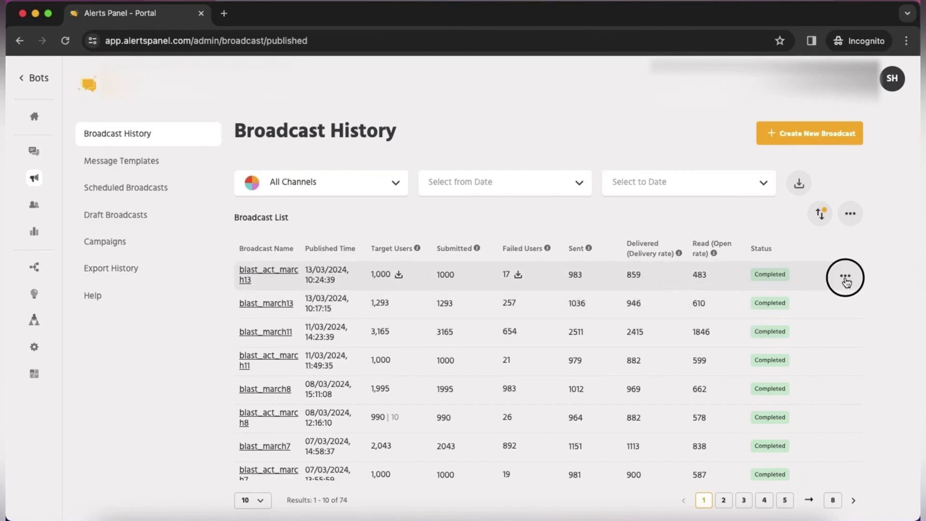
click(844, 276)
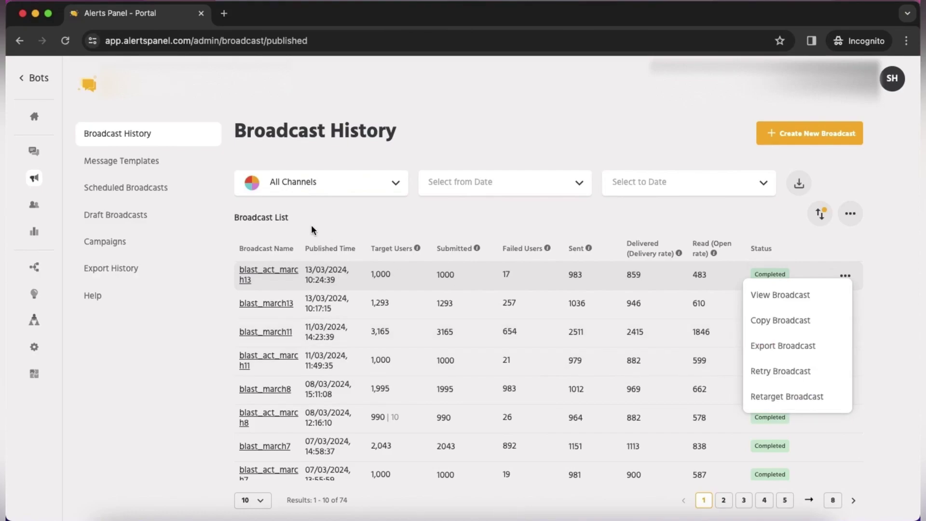
Step: Look through the Message Templates list with its categories, types and approval statuses
click(148, 167)
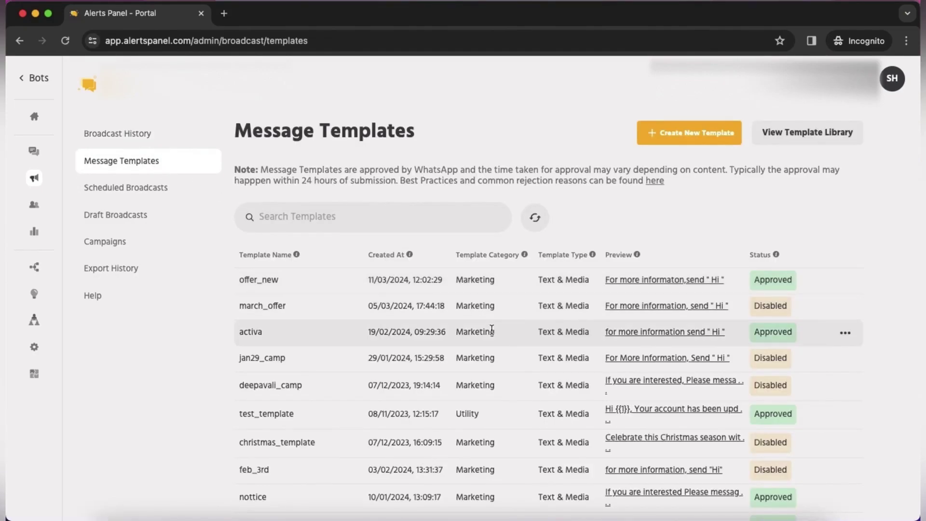
scroll(492, 329, down, 2)
scroll(491, 325, up, 2)
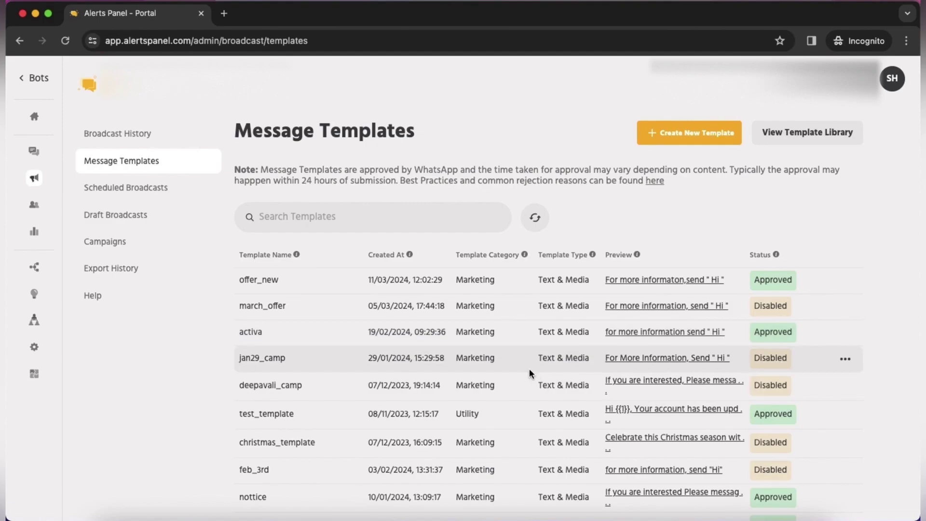
Step: View the bot's Scheduled Broadcasts, Campaigns and broadcast Export History
click(134, 193)
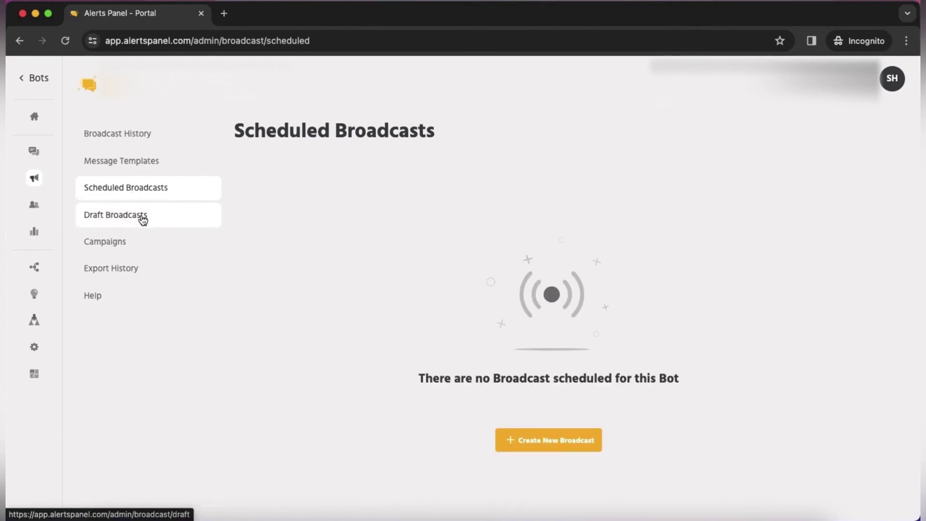
click(125, 244)
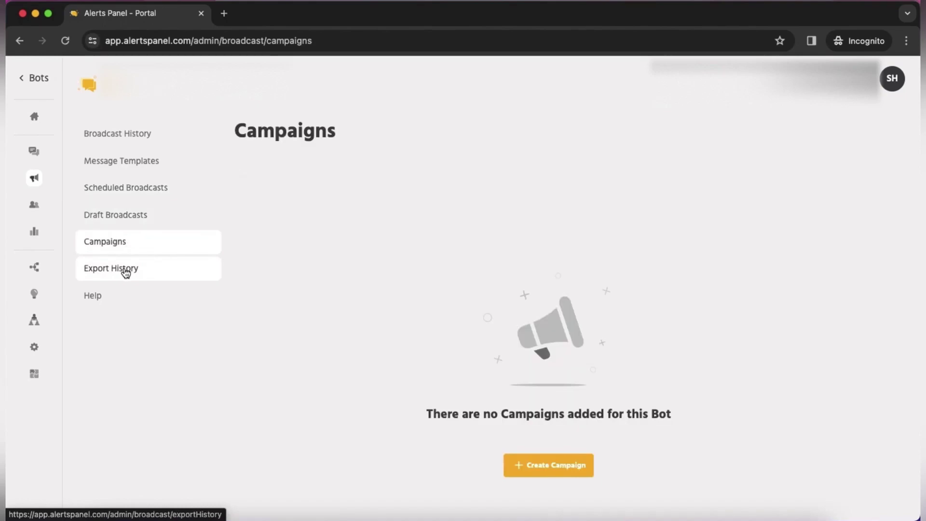
click(126, 273)
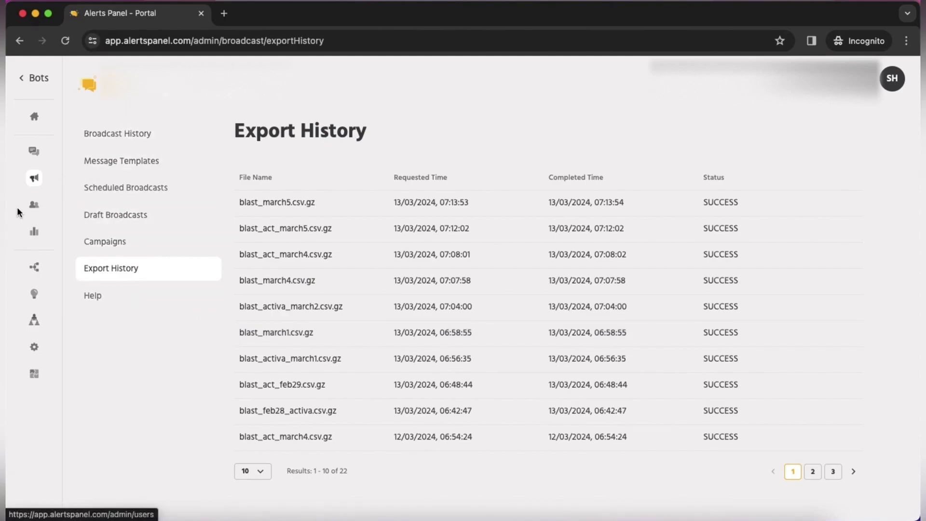
Step: Open the bot's Contacts and look through the uploaded contact lists
click(35, 206)
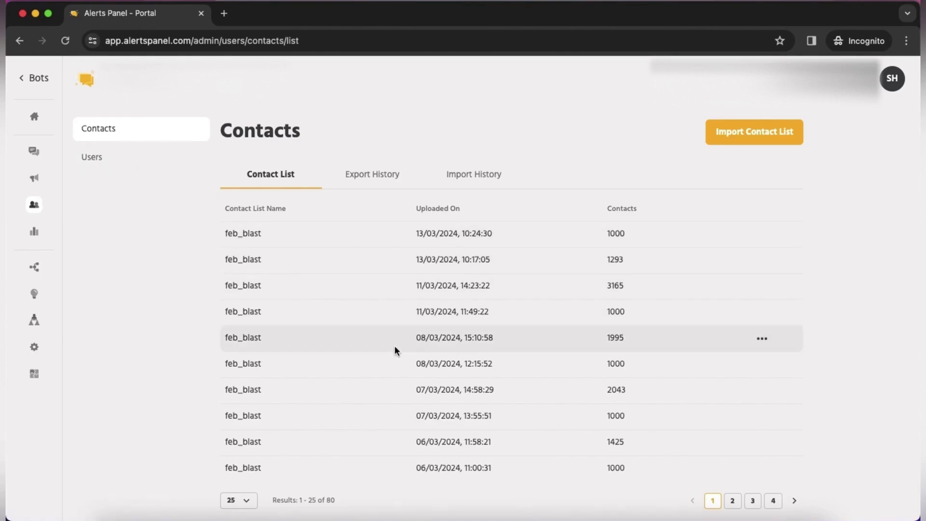
scroll(395, 346, down, 6)
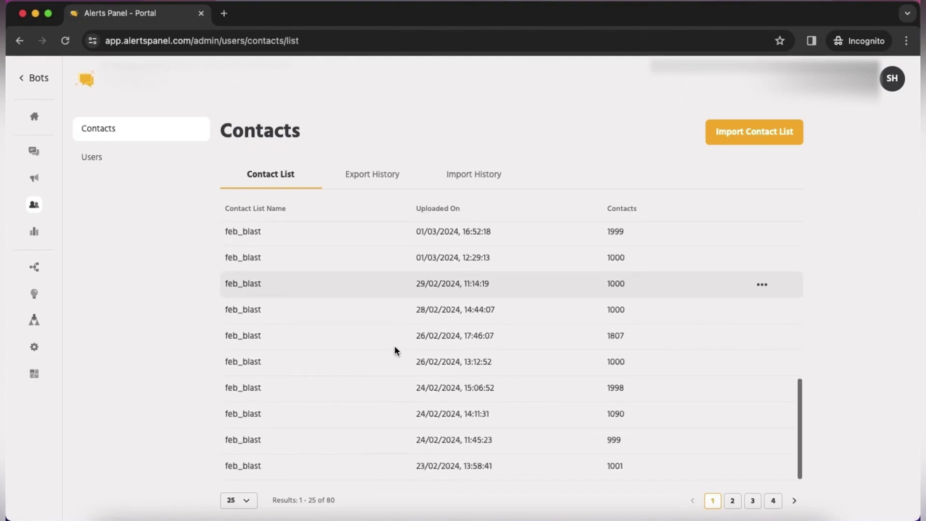
scroll(394, 347, up, 6)
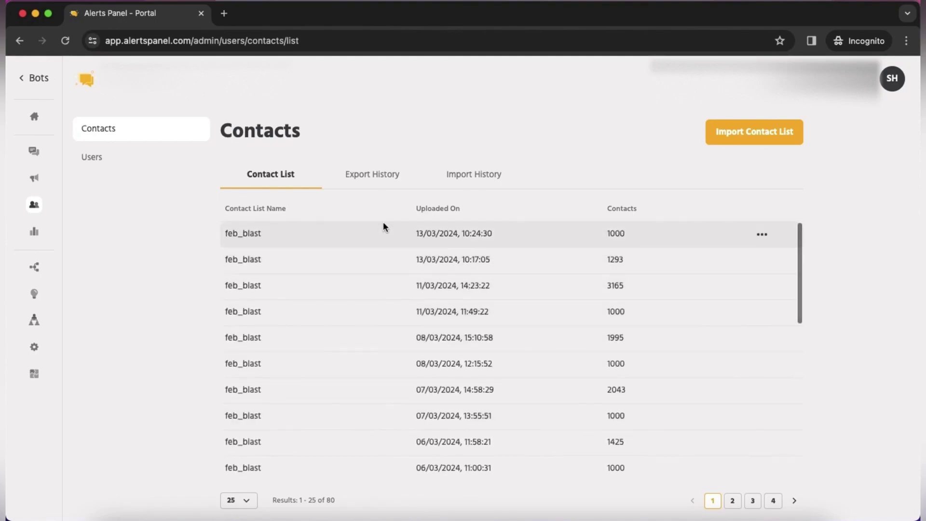
Step: Check the contacts' export and import histories and the actions available for the most recently uploaded contact list
click(386, 176)
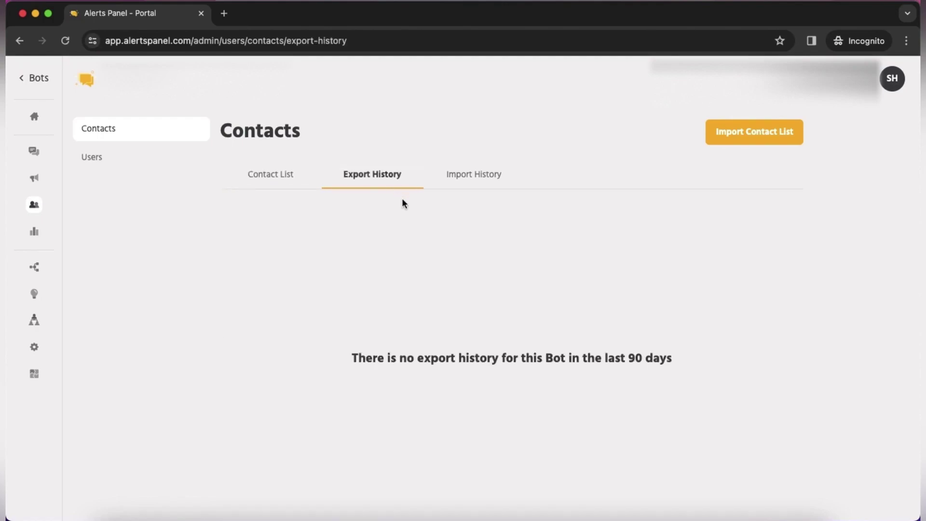
click(279, 184)
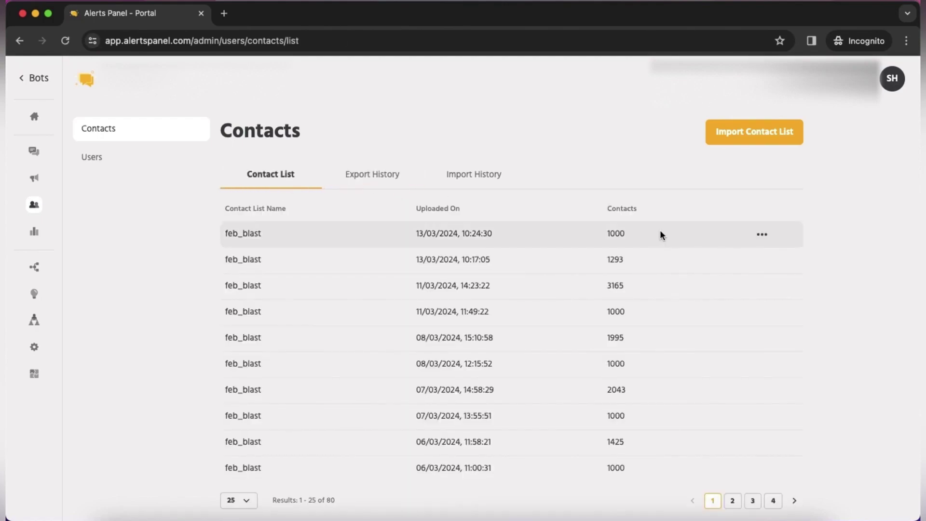
click(767, 241)
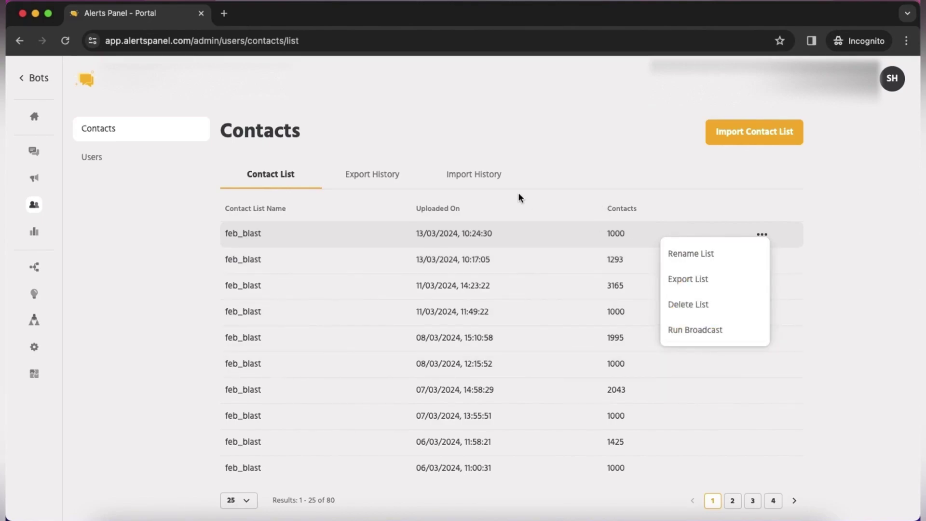
click(482, 177)
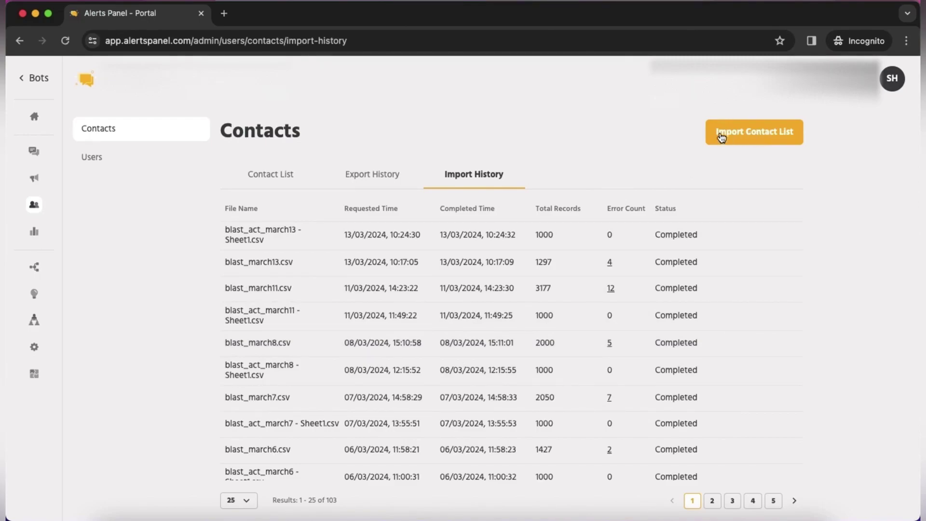
Step: Look through the bot's user list, its segments and the users' export history
click(129, 163)
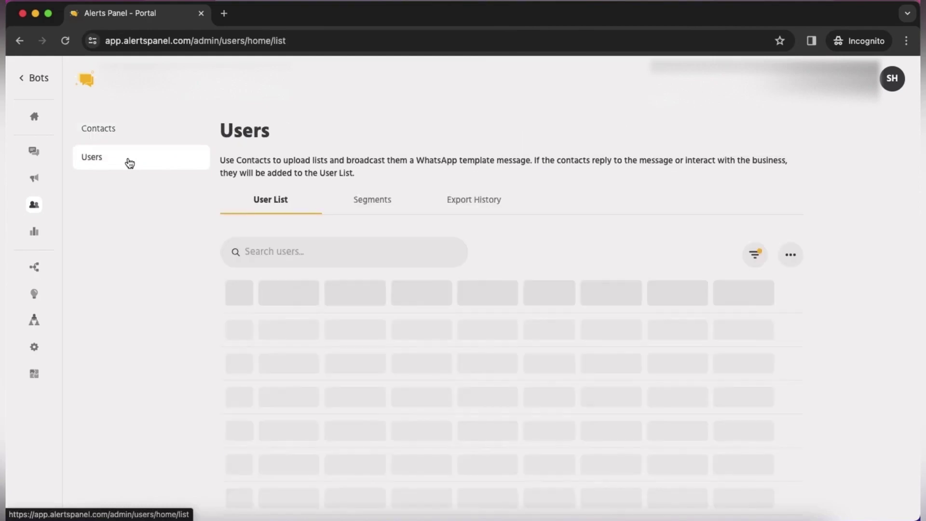
scroll(511, 365, down, 3)
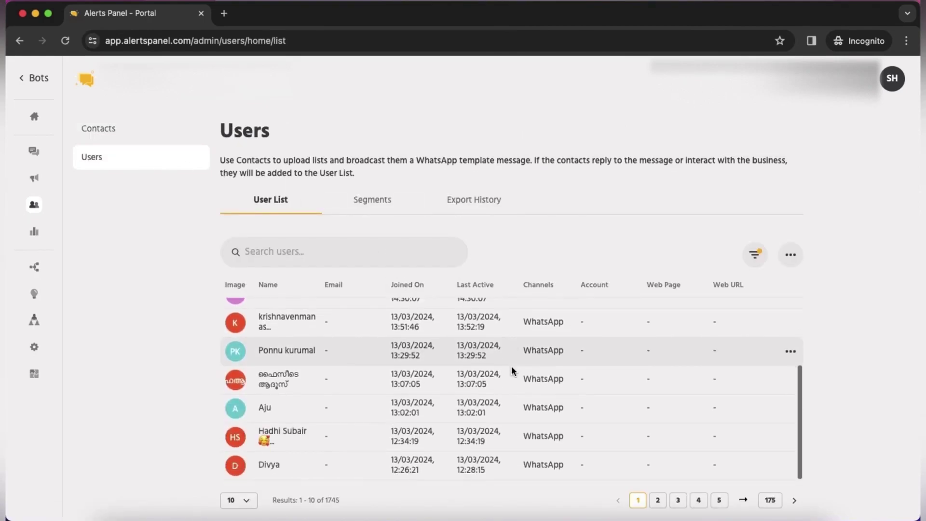
scroll(511, 366, up, 3)
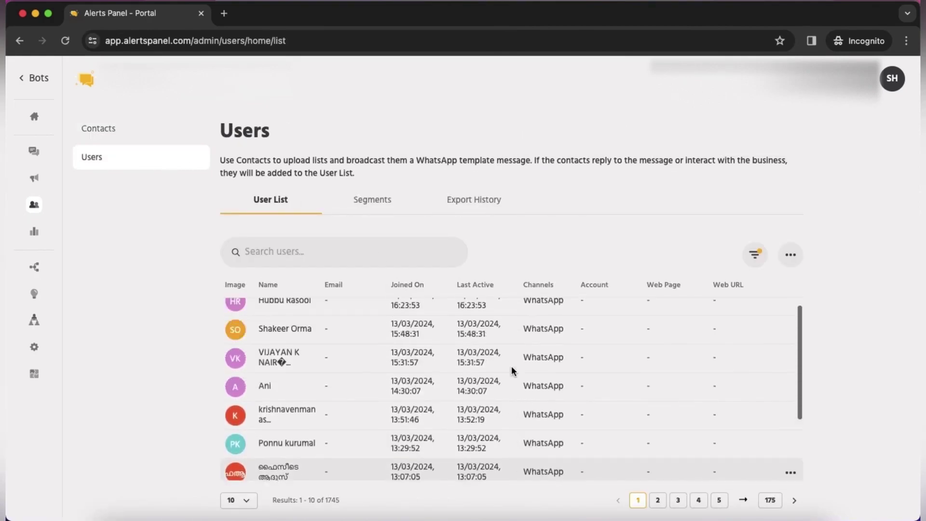
click(381, 205)
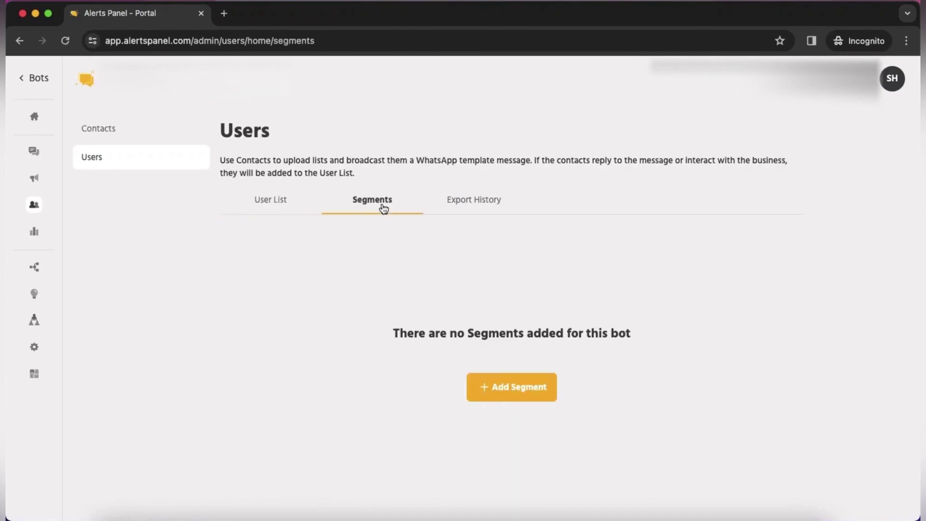
click(467, 203)
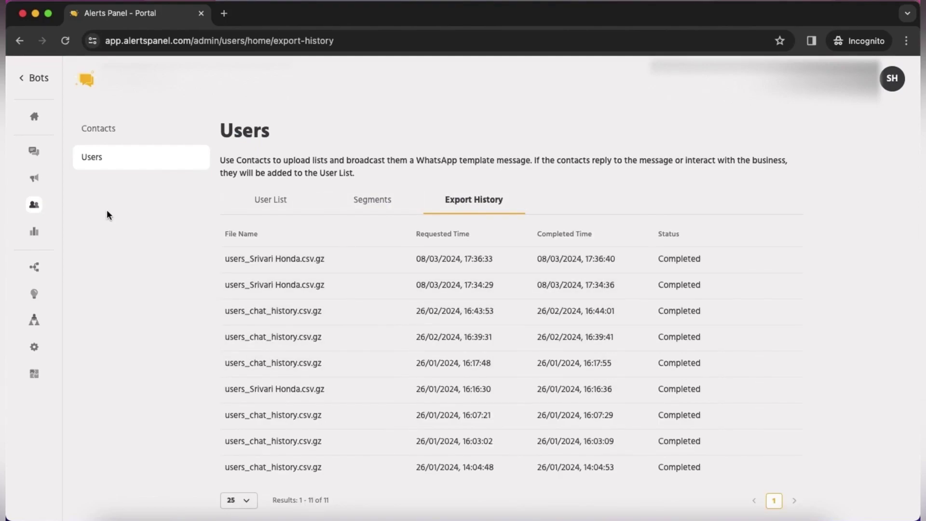
Step: Open the bot's Analytics overview and review the Bot Engagement report down to its most frequent messages
click(34, 233)
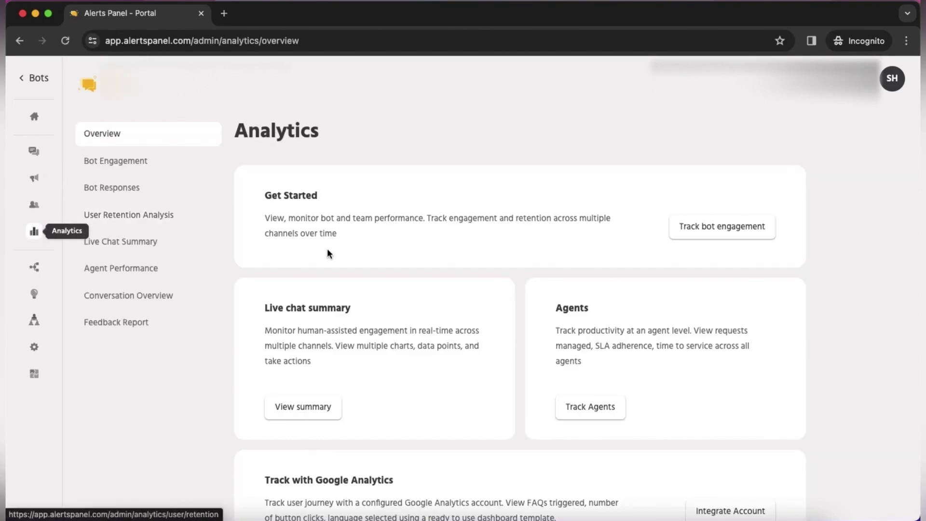
scroll(498, 338, down, 2)
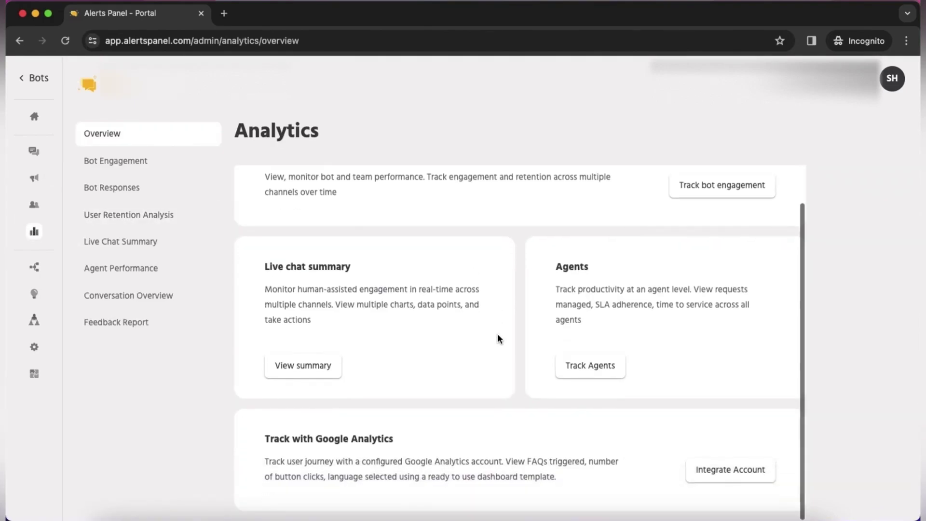
scroll(437, 341, up, 2)
click(148, 162)
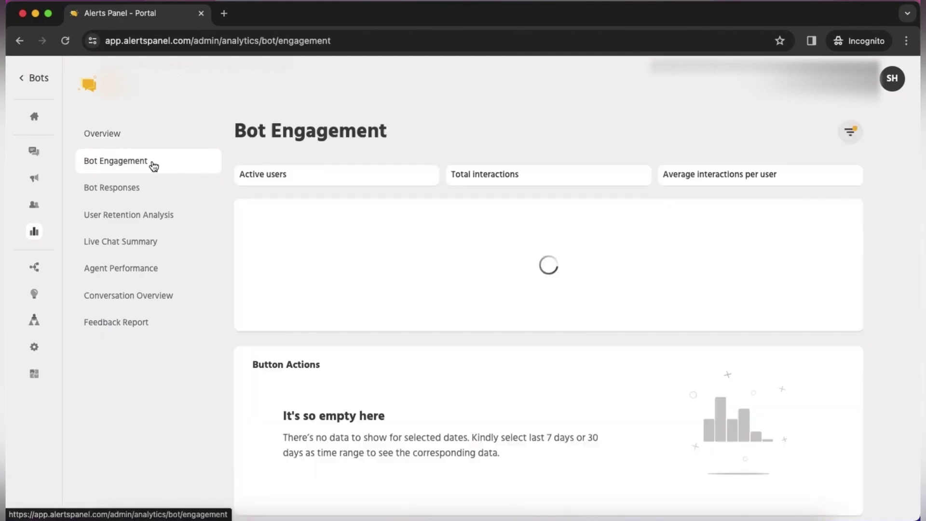
scroll(501, 353, down, 5)
scroll(267, 225, up, 5)
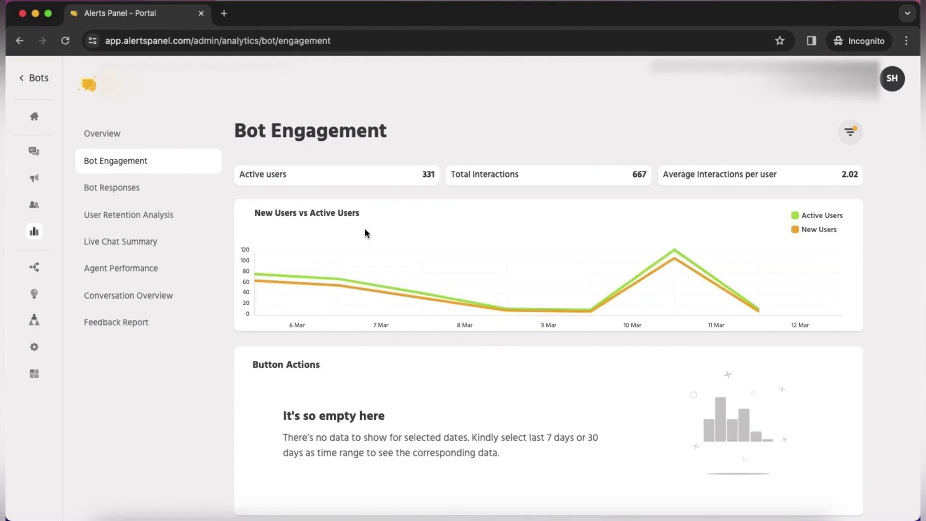
scroll(365, 232, down, 3)
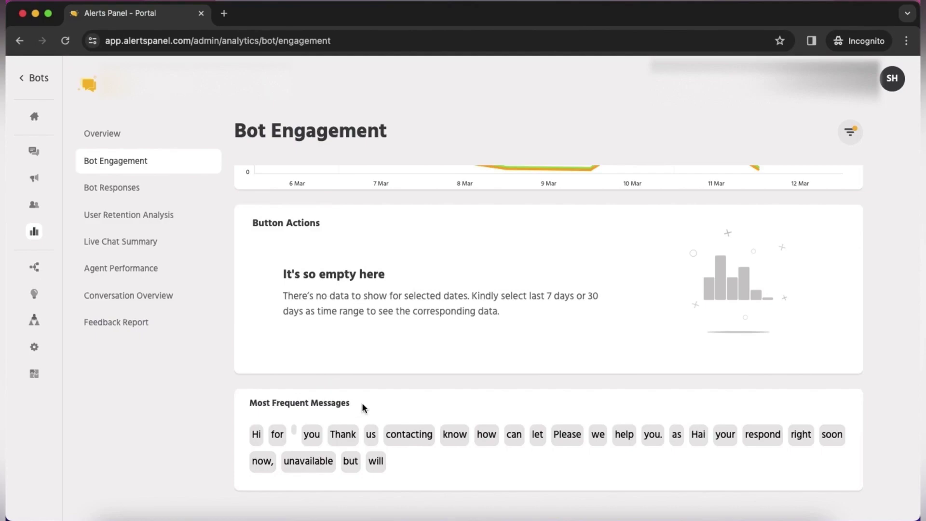
Step: View the Bot Responses report and look through the User Retention Analysis table
click(178, 196)
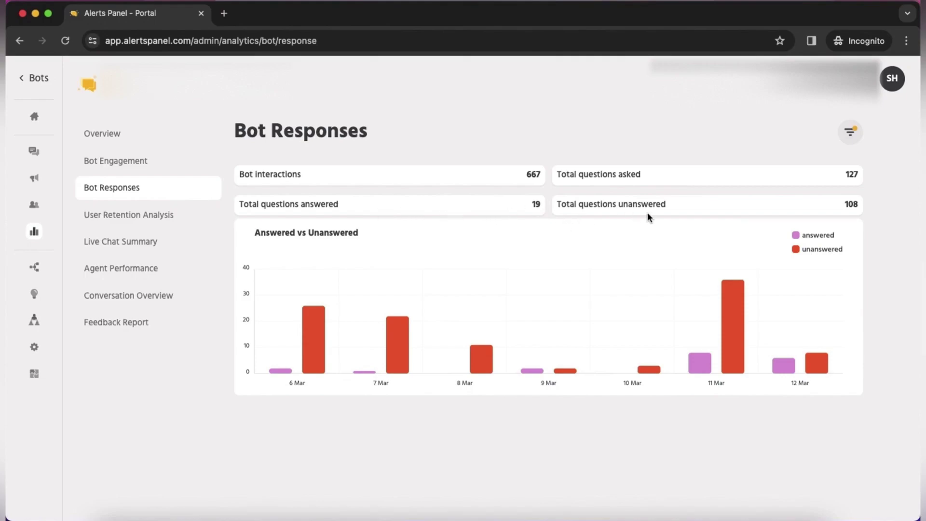
click(124, 216)
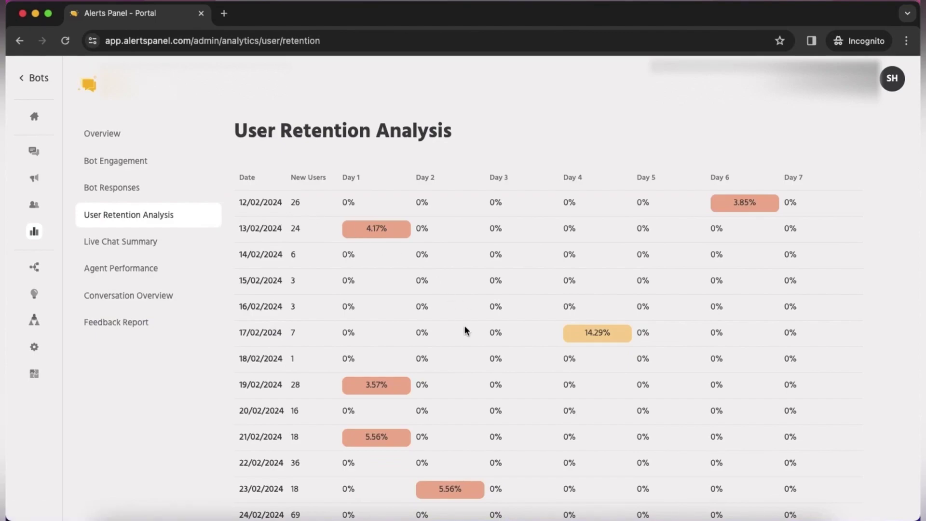
scroll(464, 325, down, 7)
scroll(464, 329, down, 3)
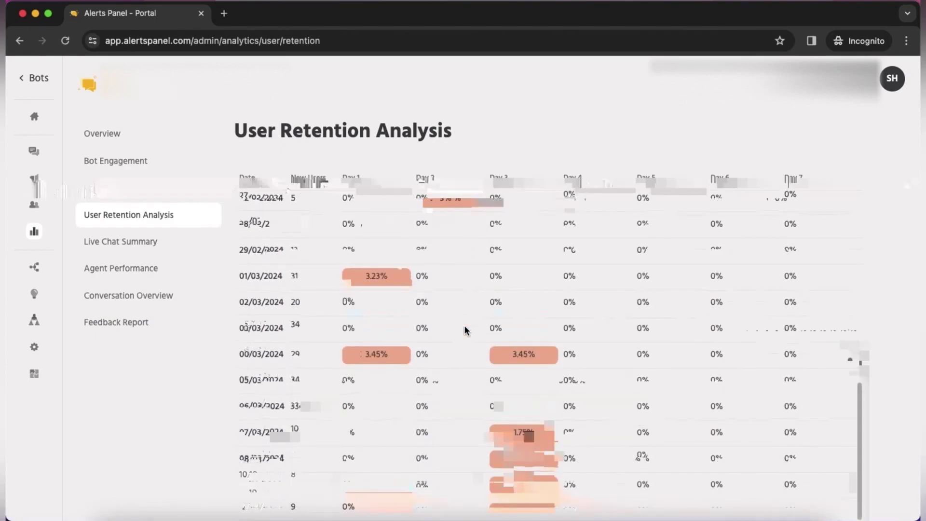
Step: Review the Live Chat Summary, including its inbound request charts by channel, status, resolution and category
click(156, 245)
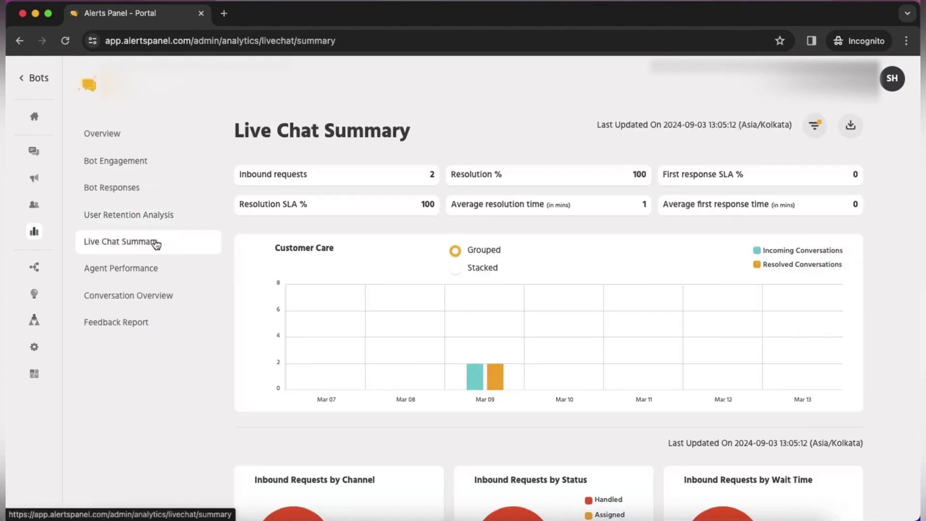
scroll(367, 313, down, 5)
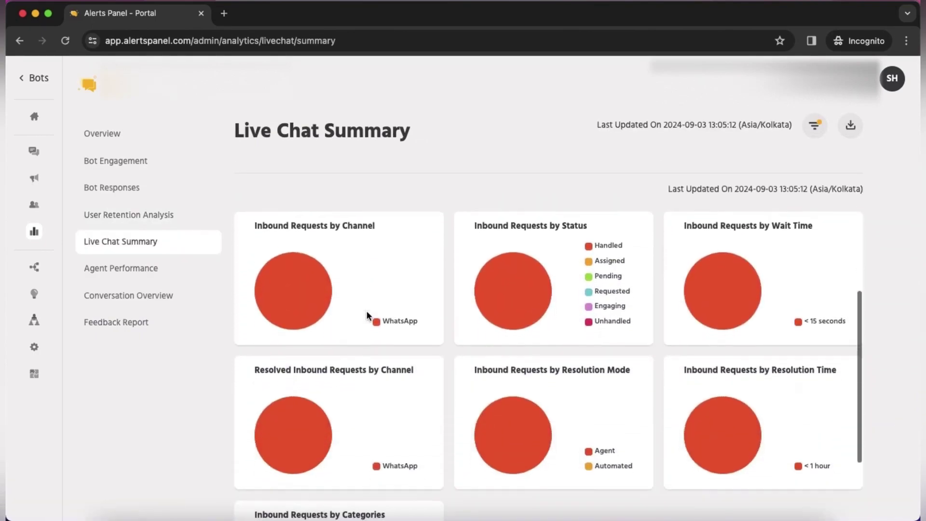
mouse_move(512, 285)
scroll(654, 338, down, 2)
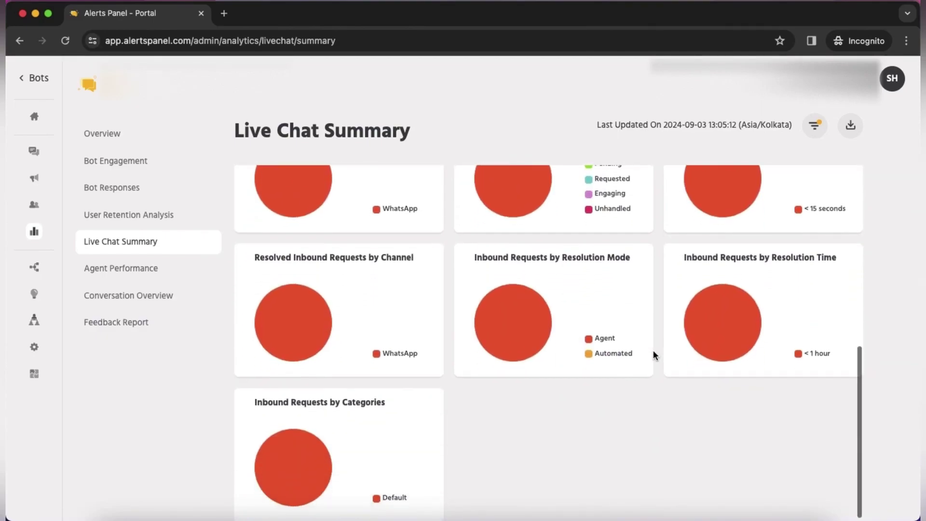
Step: View the Agent Performance, Conversation Overview and Feedback Report analytics
click(124, 270)
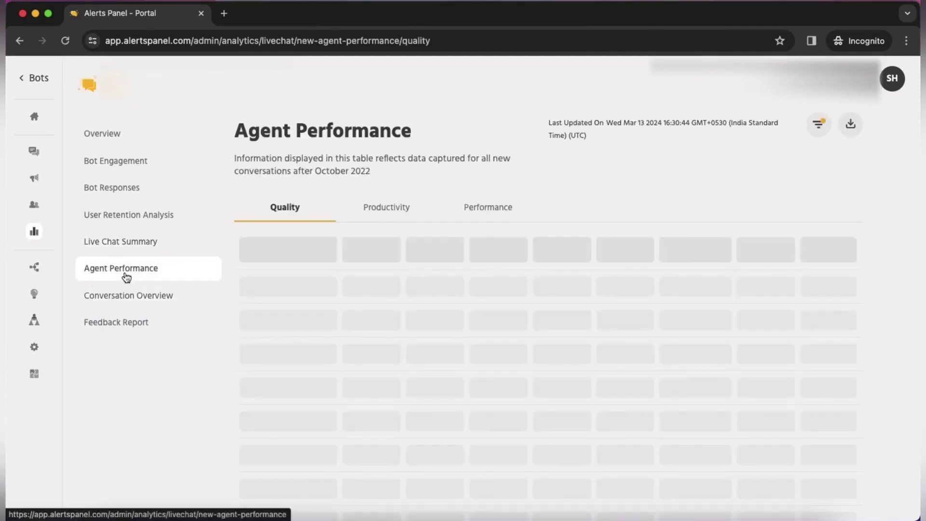
click(158, 303)
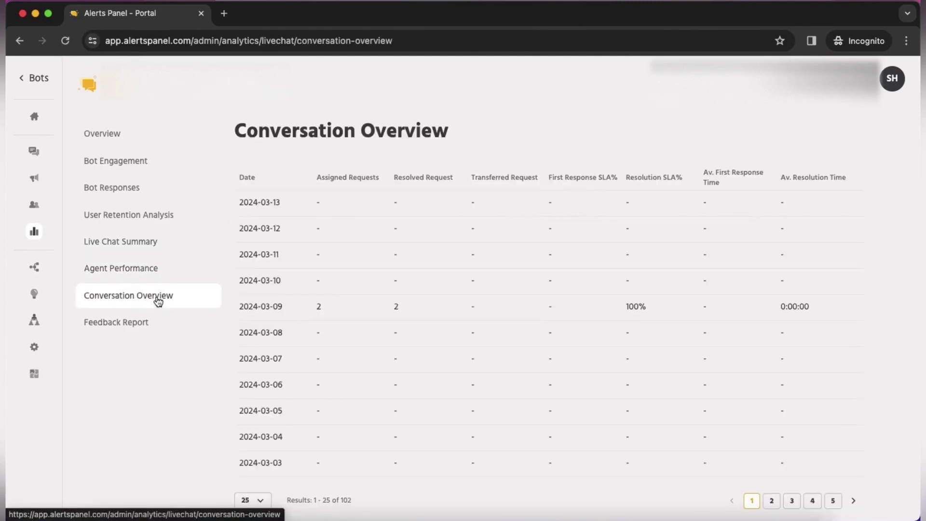
click(140, 322)
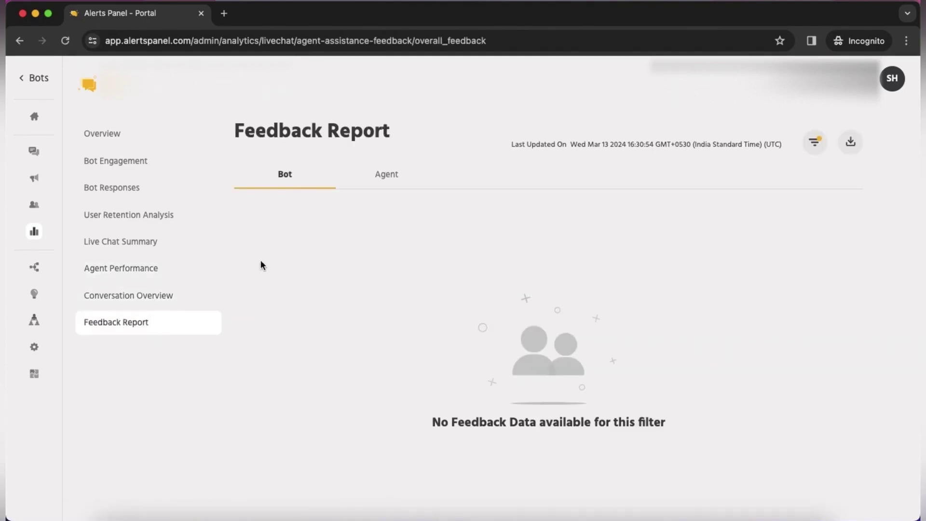
Step: Open the bot's Builder and look through the full list of conversation paths
click(38, 270)
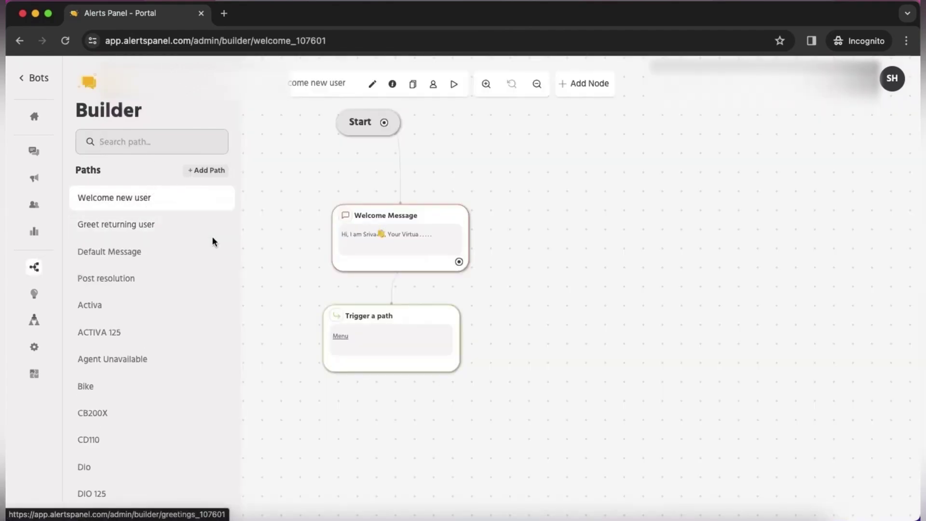
scroll(187, 347, down, 10)
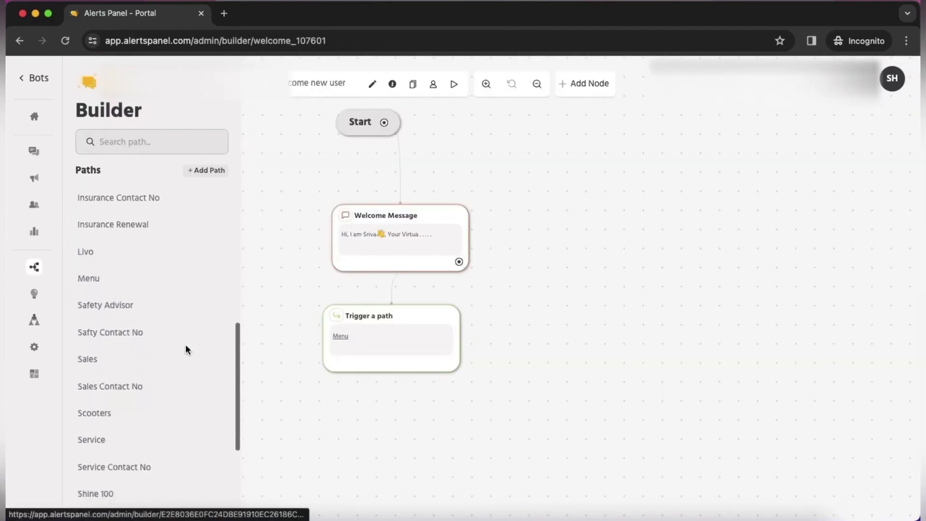
scroll(188, 349, down, 5)
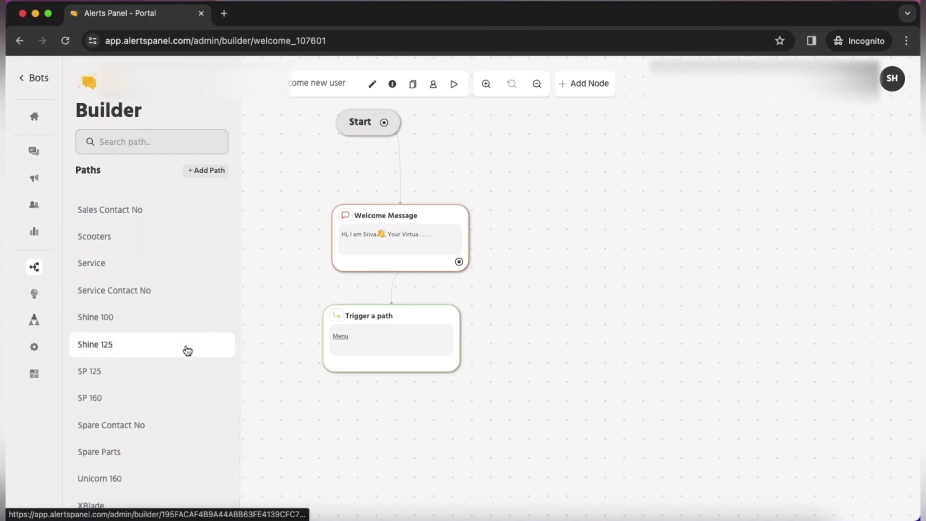
scroll(185, 349, up, 15)
Step: Open the bot's Intelligence section and view its overview and FAQs
click(34, 293)
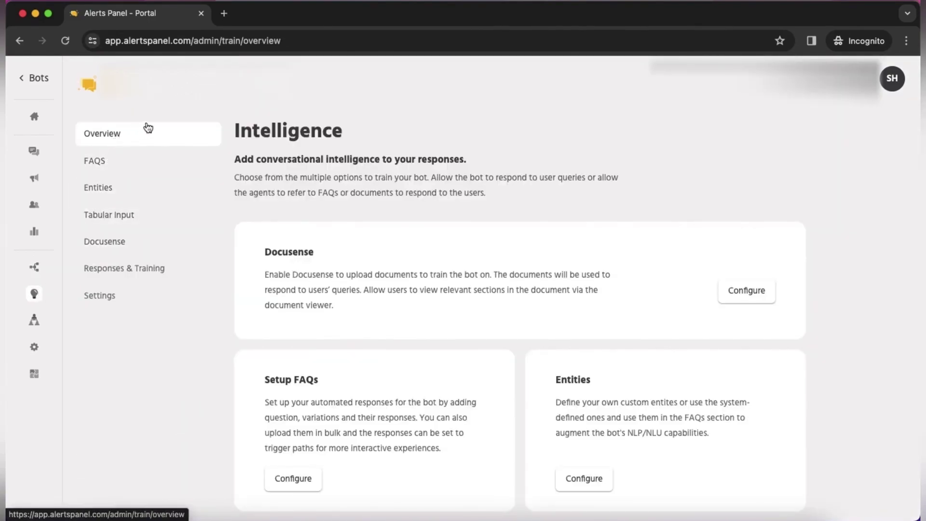
click(110, 159)
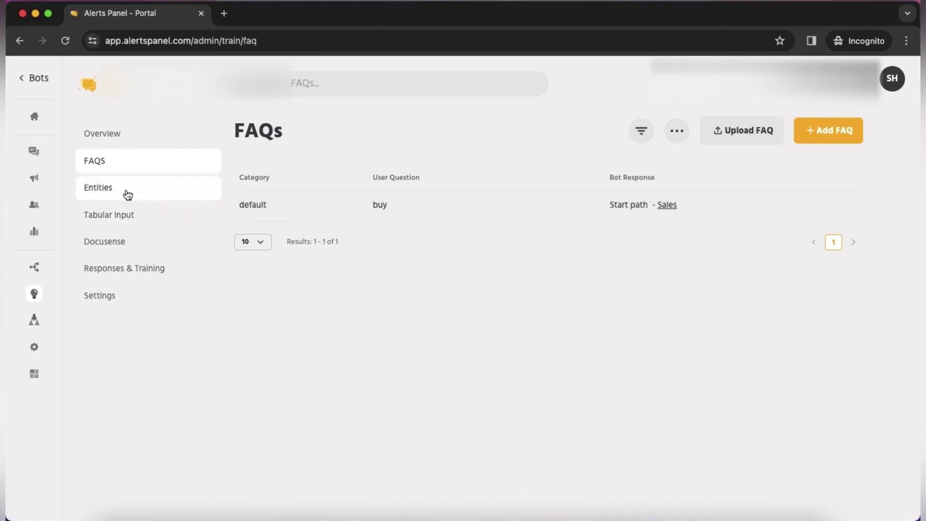
Step: Look through Responses & Training, check the actions available for the newest user message, and view the Intelligence settings
click(119, 277)
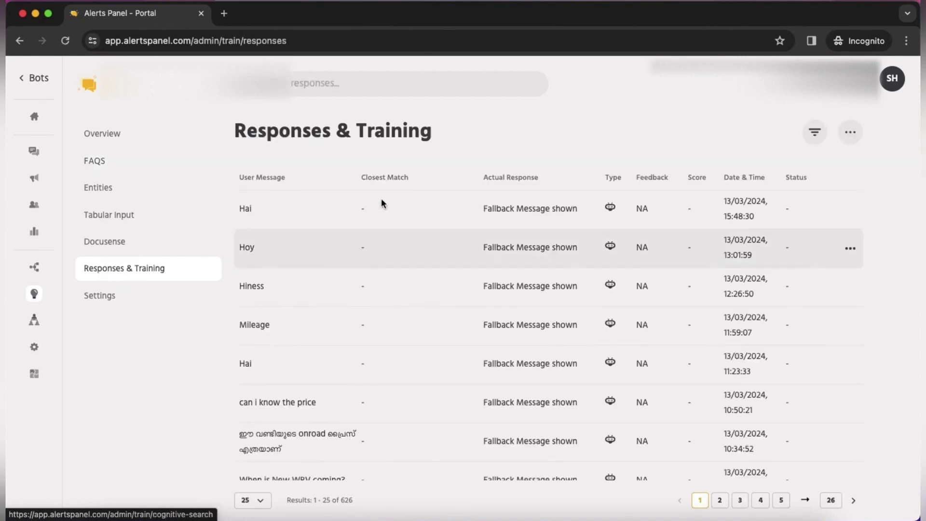
scroll(409, 309, down, 5)
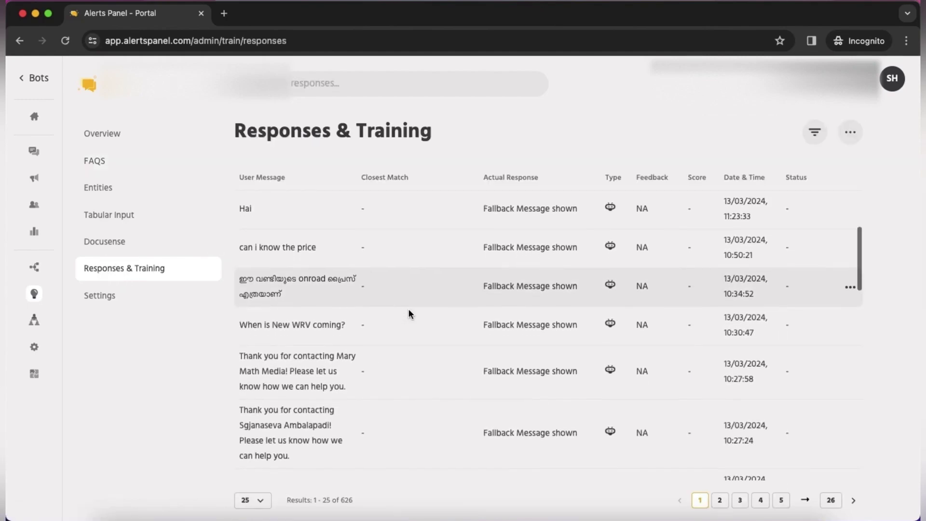
scroll(409, 311, up, 5)
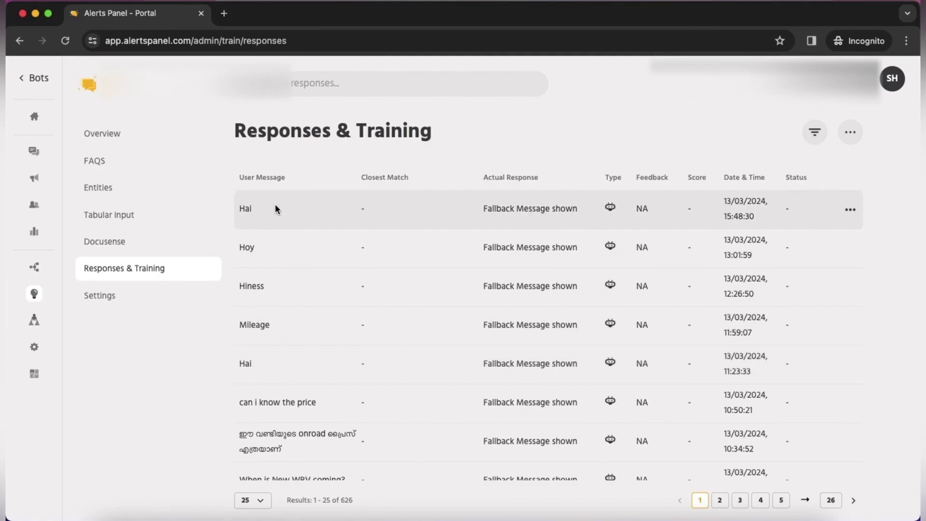
click(850, 212)
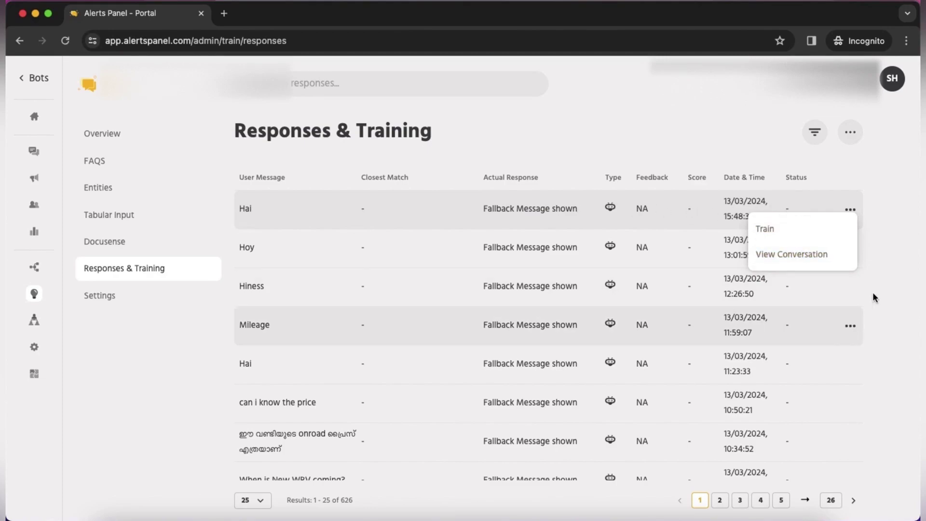
click(881, 276)
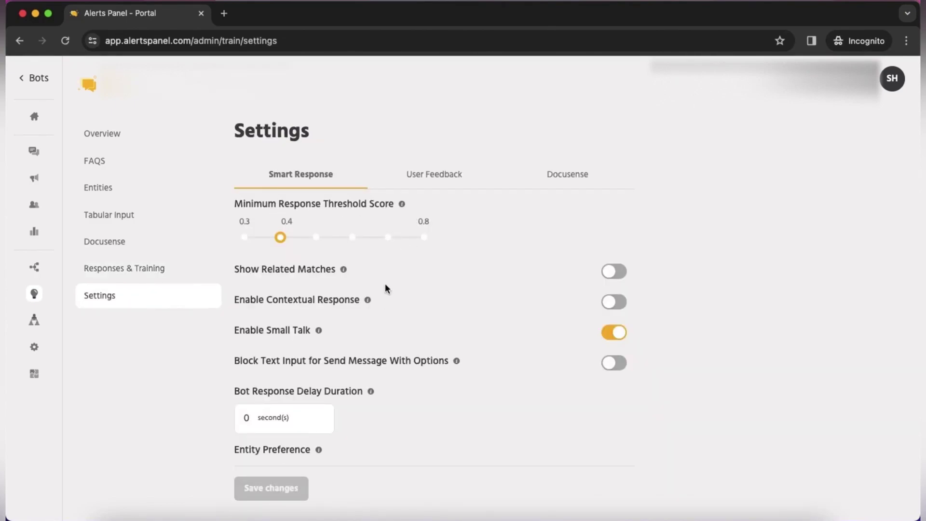
Step: View the bot's Team page and the Configure overview
click(35, 320)
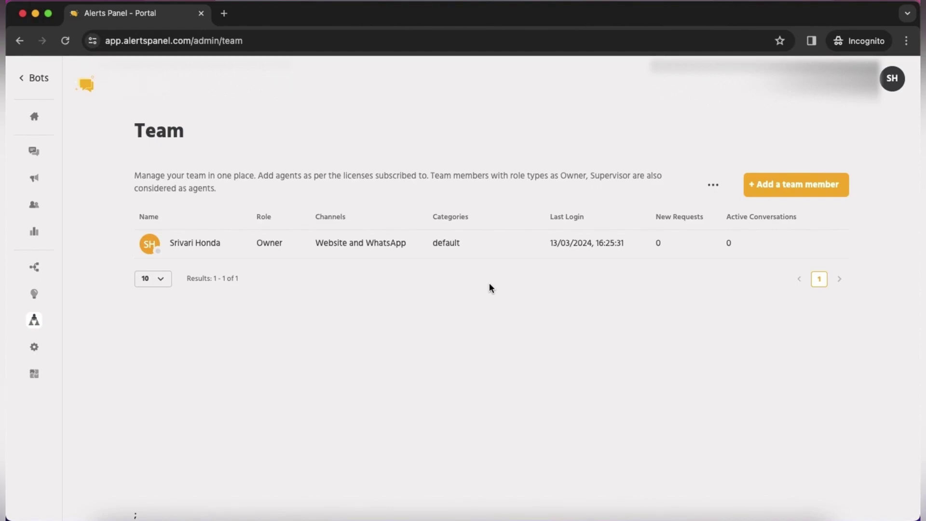
click(35, 347)
click(35, 347)
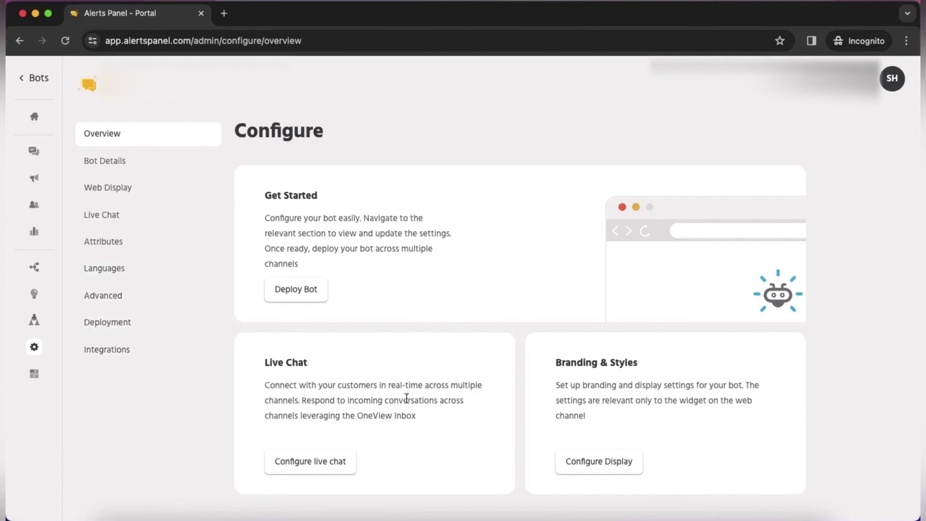
Step: Open Integrations and look through the available cloud integrations
click(34, 375)
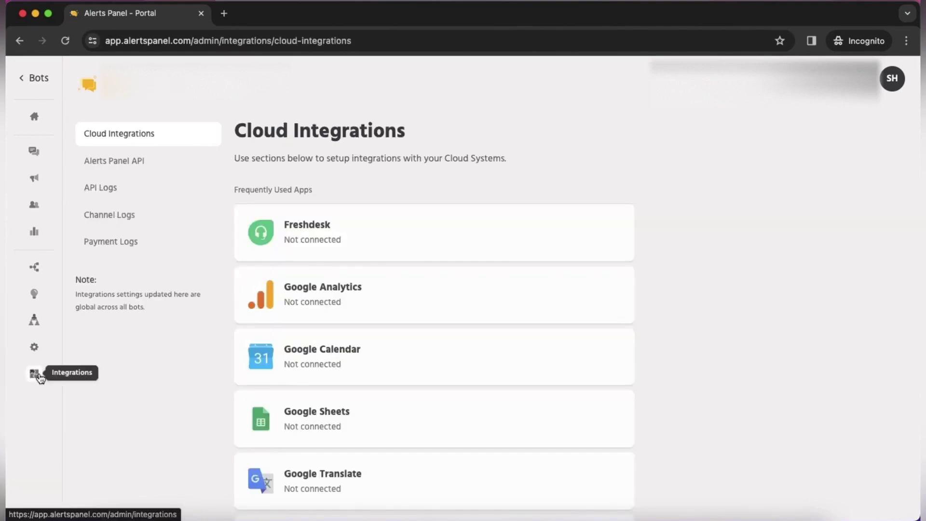
scroll(287, 324, down, 6)
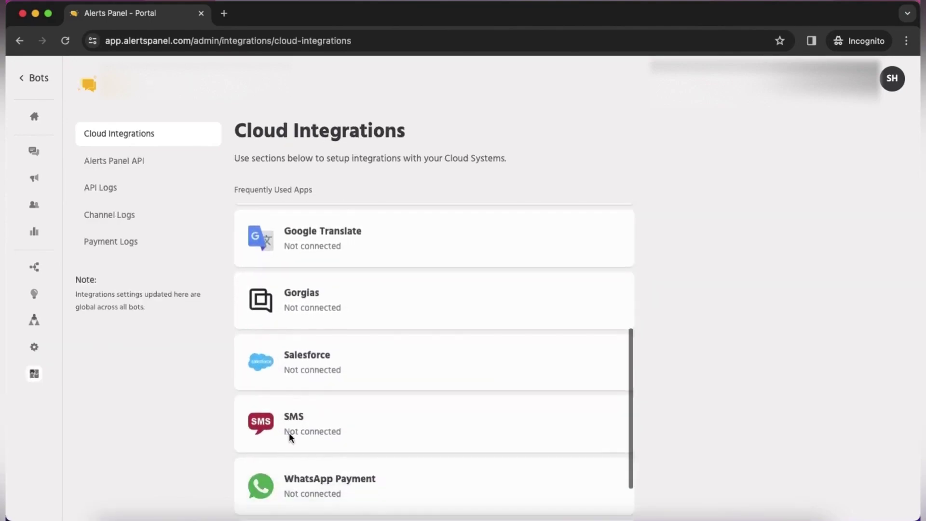
scroll(380, 349, up, 6)
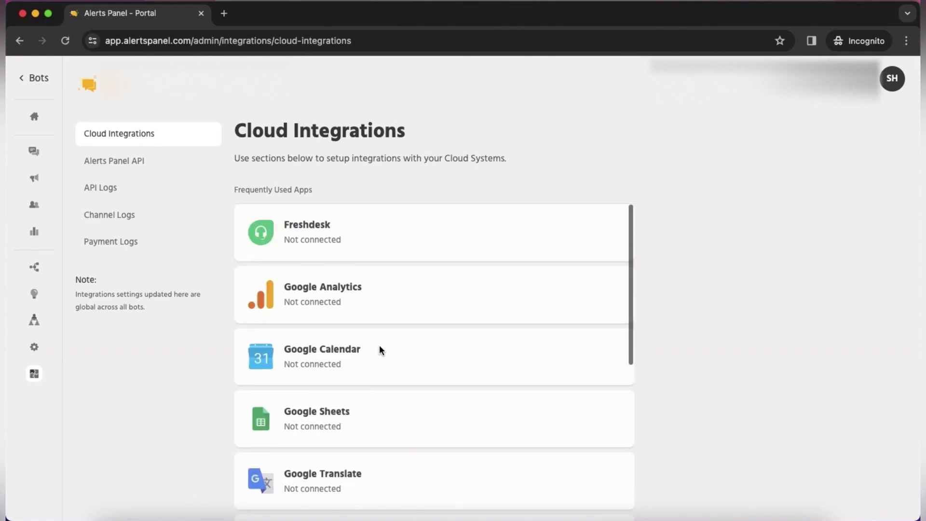